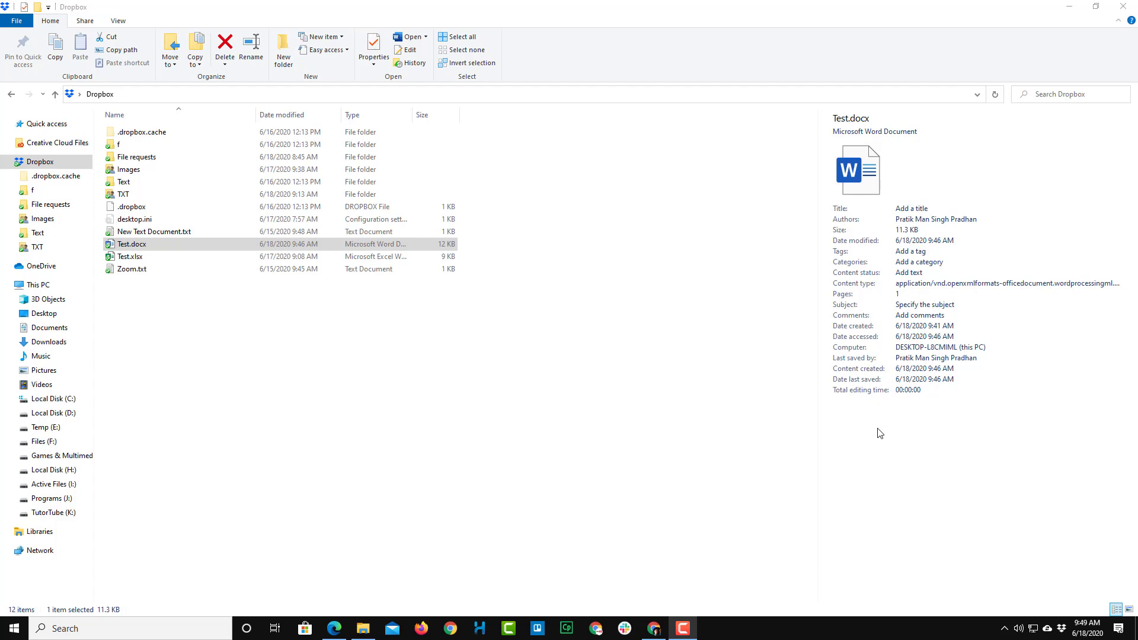
- View Dropbox comments for Test.docx from its Explorer context menu
right_click(136, 248)
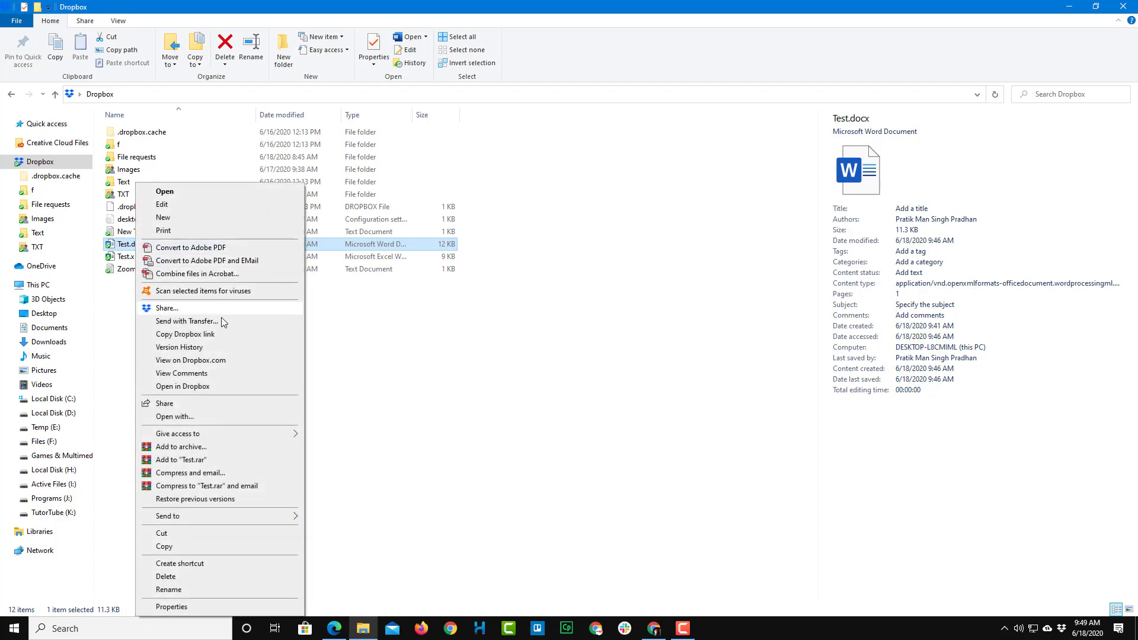
click(200, 375)
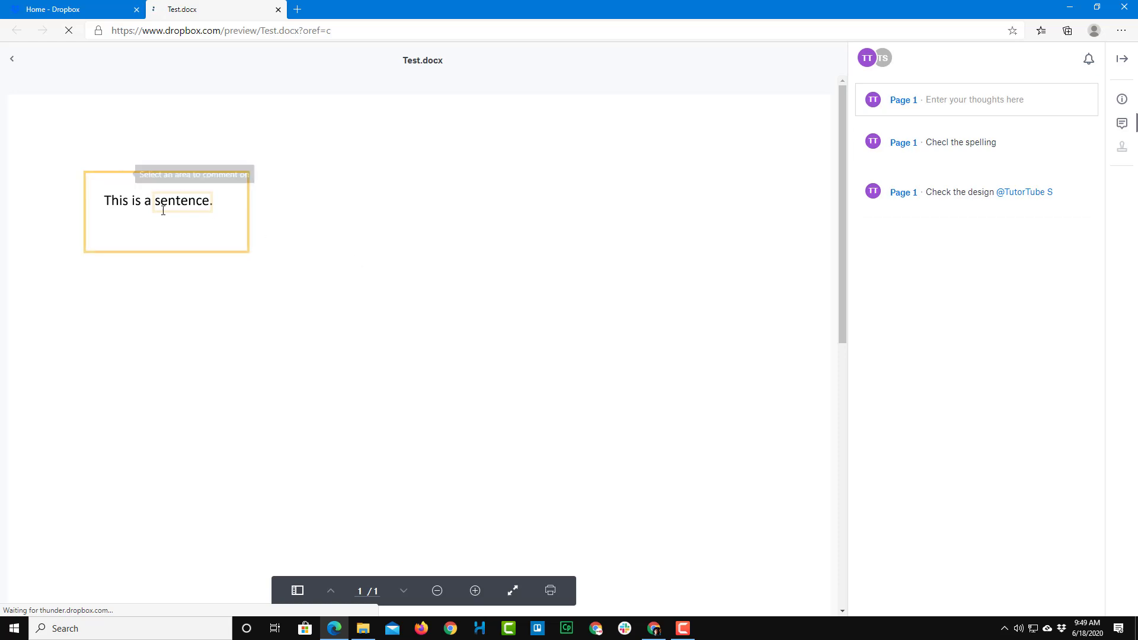
- Mark the sentence in Test.docx and post 'Check this sentennce' mentioning the second account
mouse_move(103, 182)
mouse_down()
mouse_move(196, 224)
mouse_move(220, 221)
mouse_up()
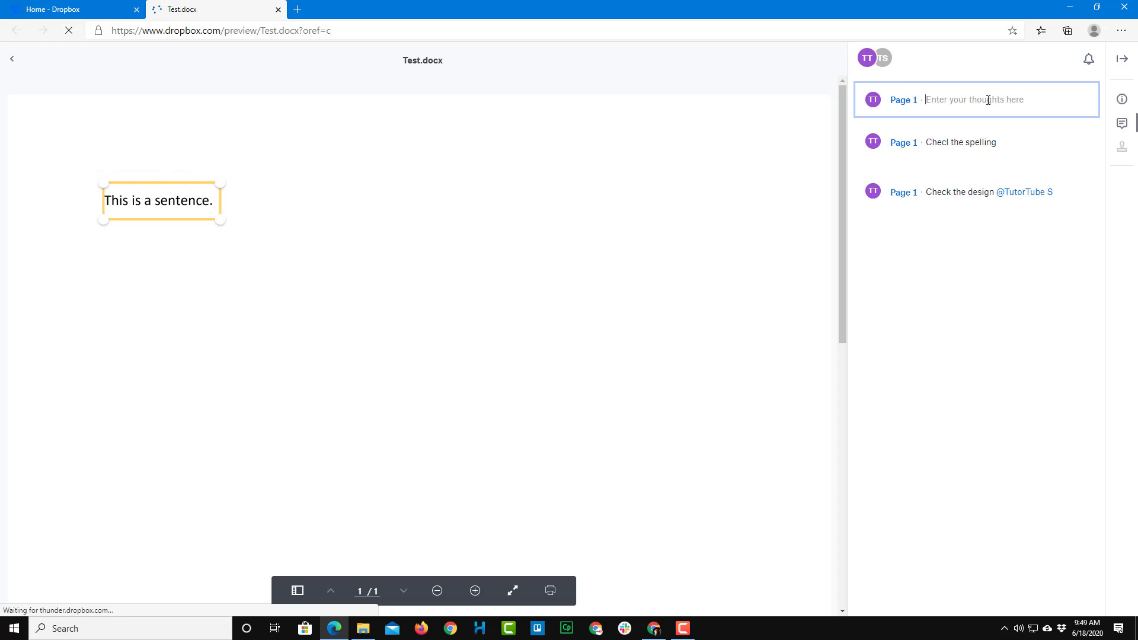
text(Che)
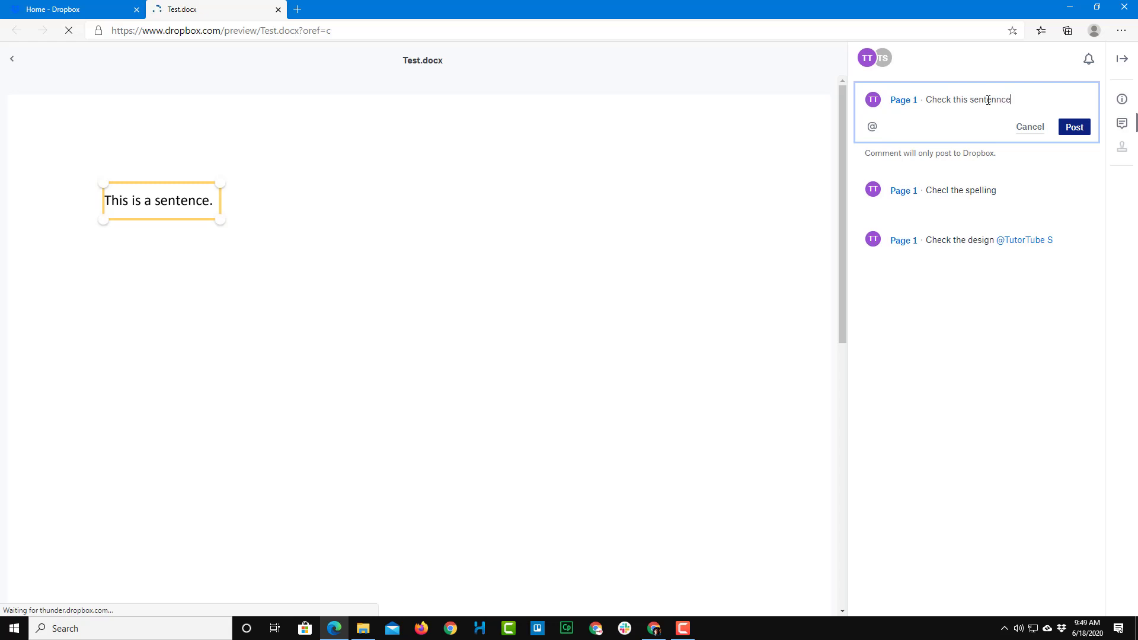
text(ck this sentennce @)
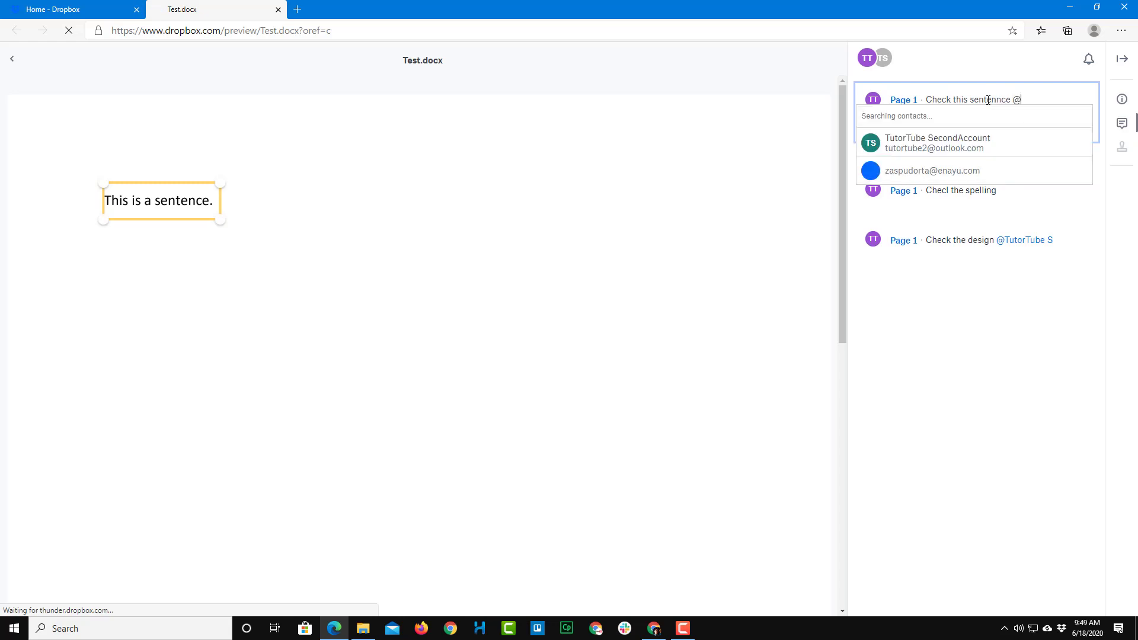
click(913, 153)
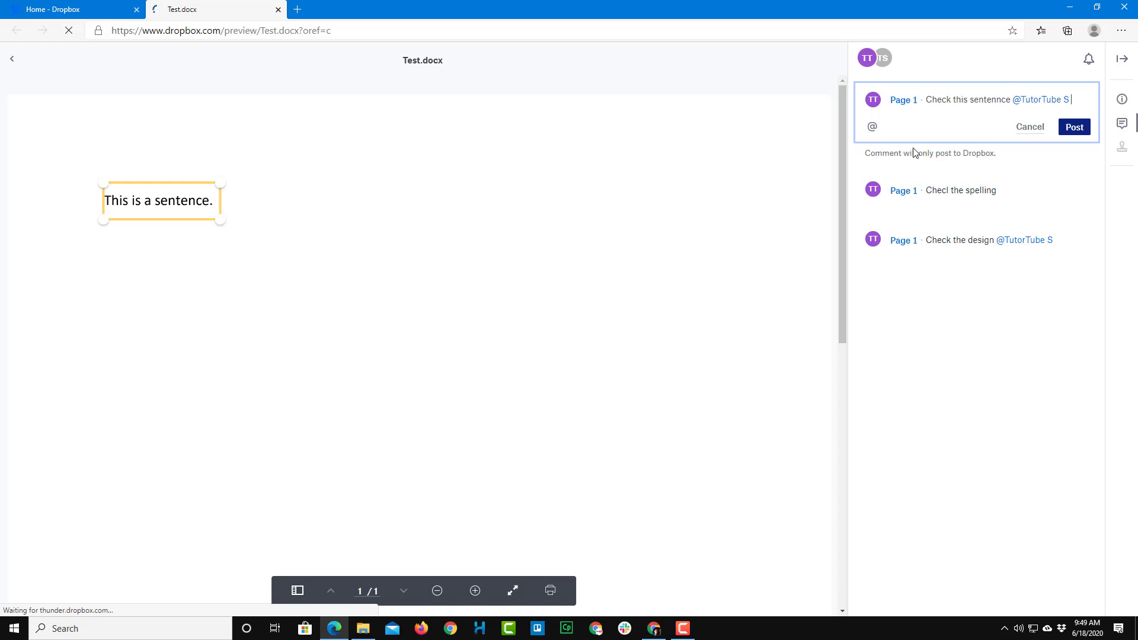
click(1073, 127)
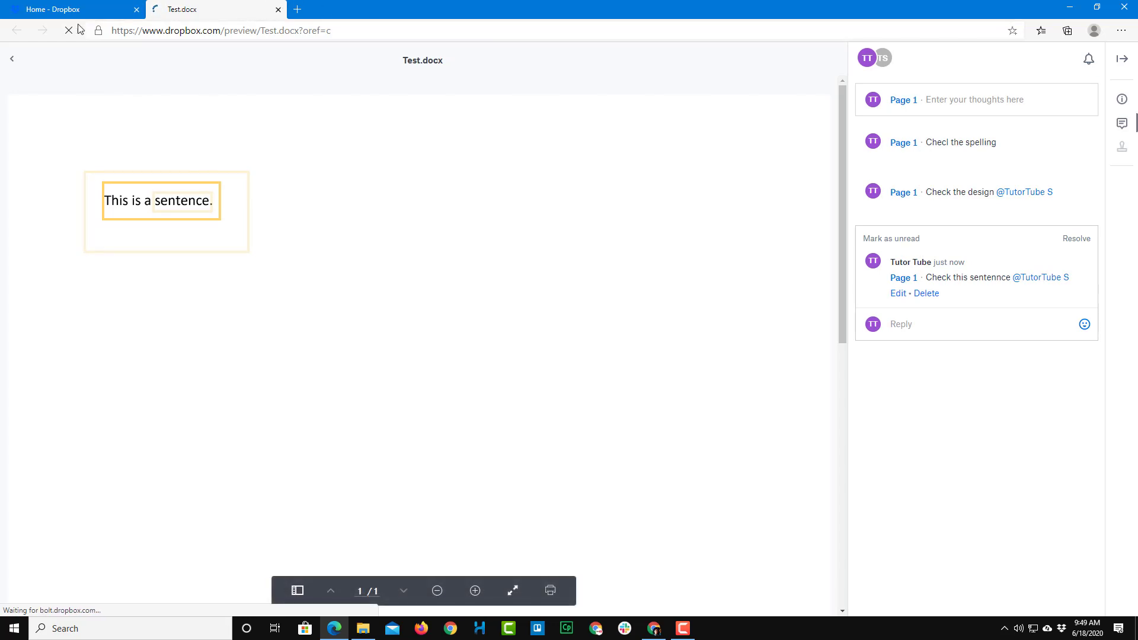
click(99, 12)
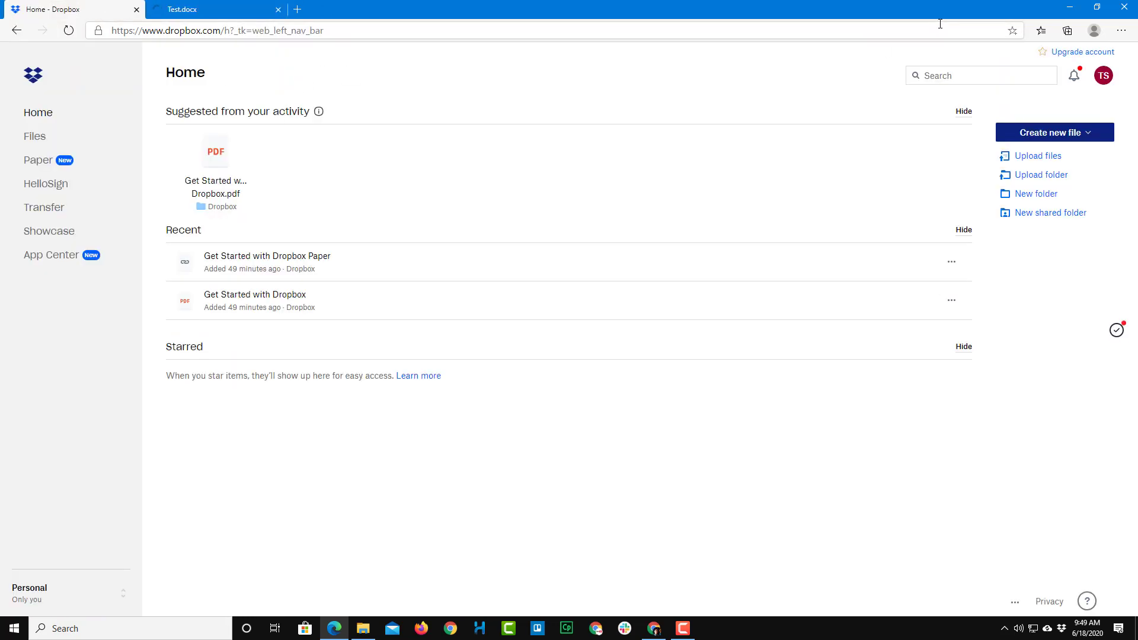
- Open Test.docx from the 'Check the design' comment notification
click(1073, 77)
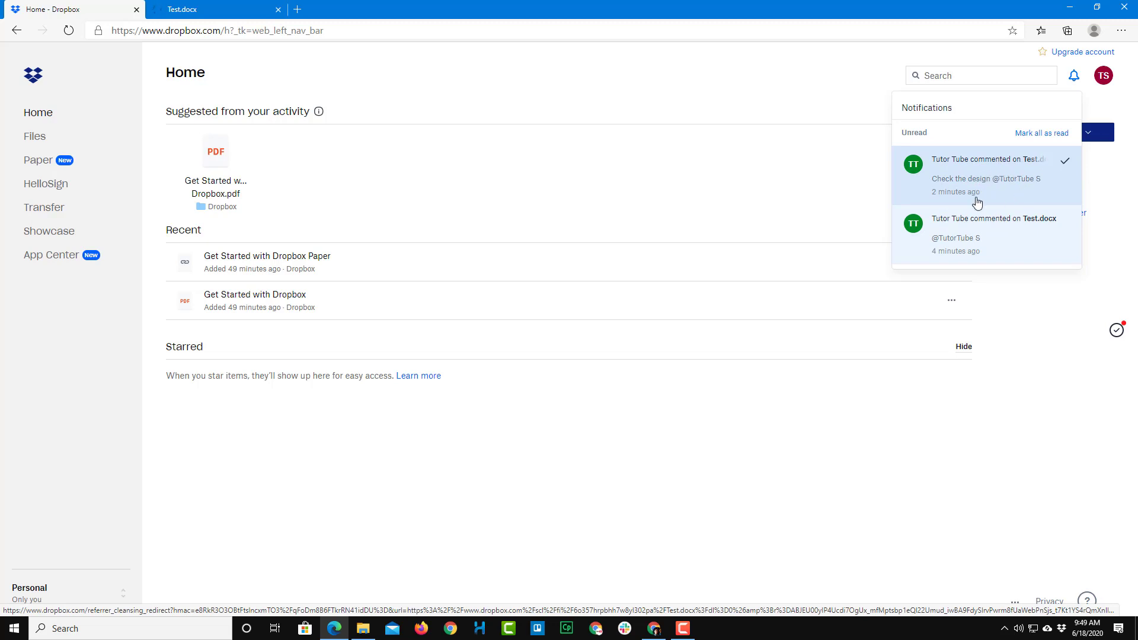
click(948, 191)
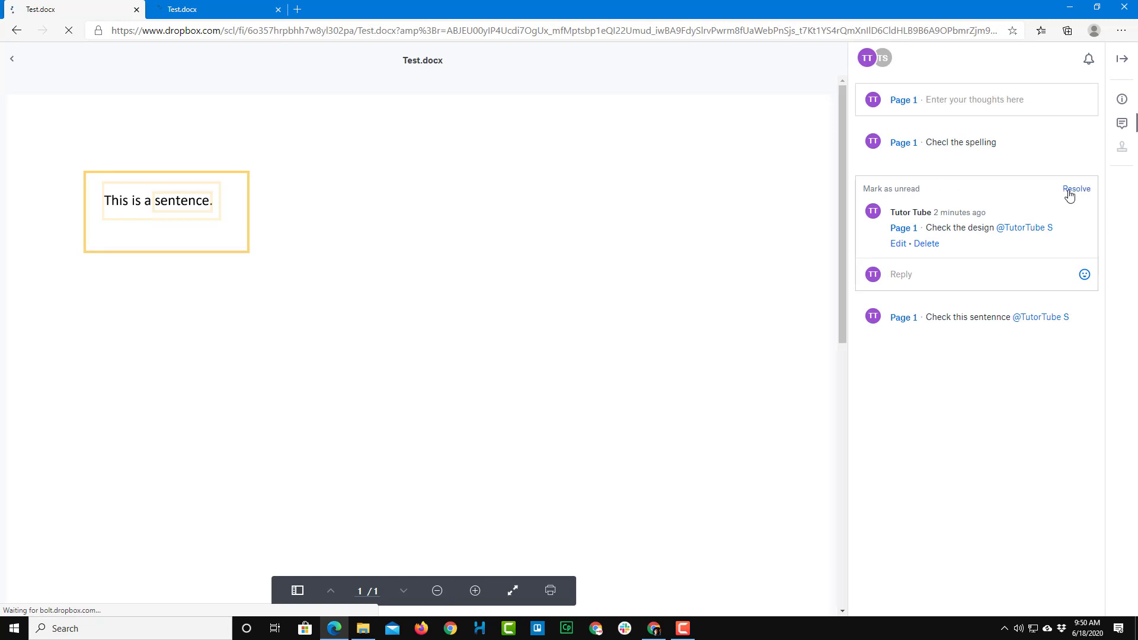
- Resolve the 'Check the design' comment on Test.docx and close the browser
click(1080, 191)
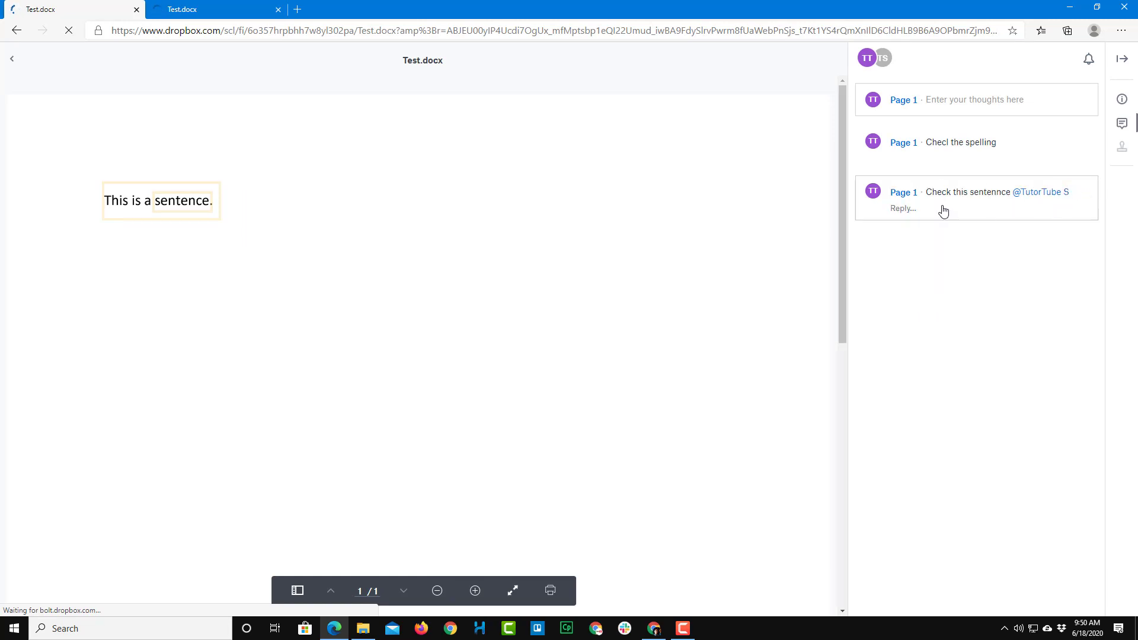
click(938, 261)
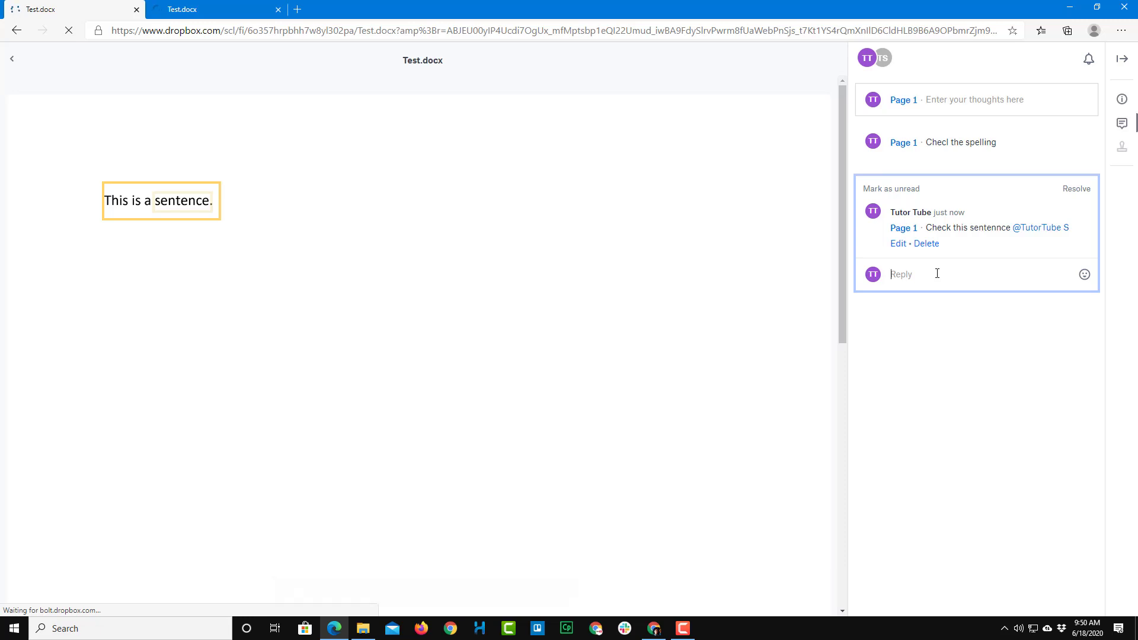
click(249, 7)
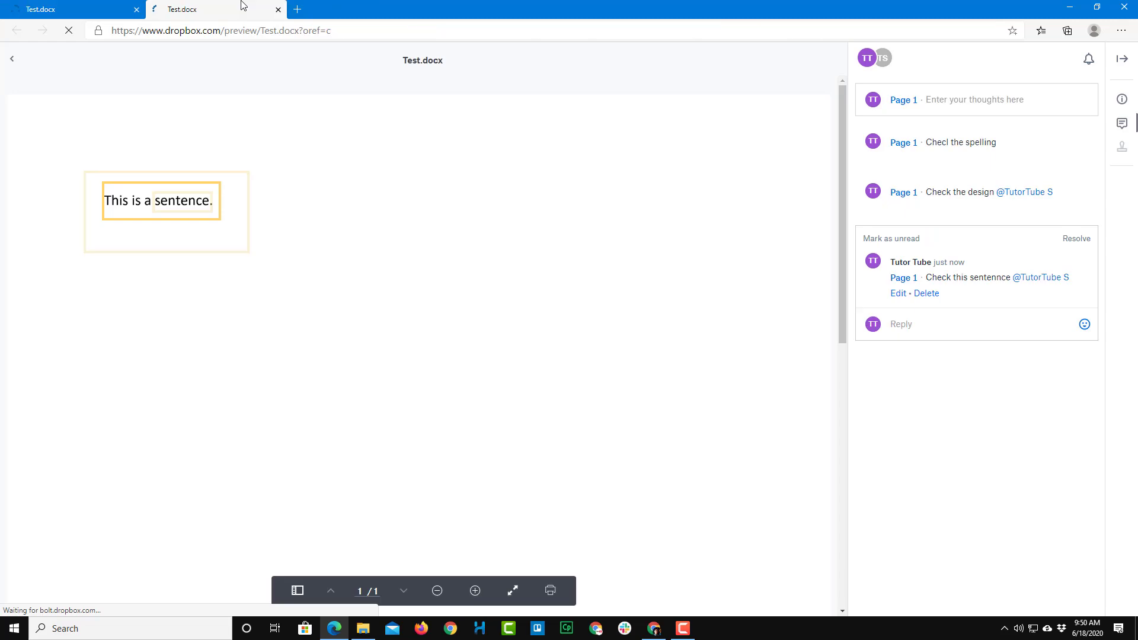
click(1124, 7)
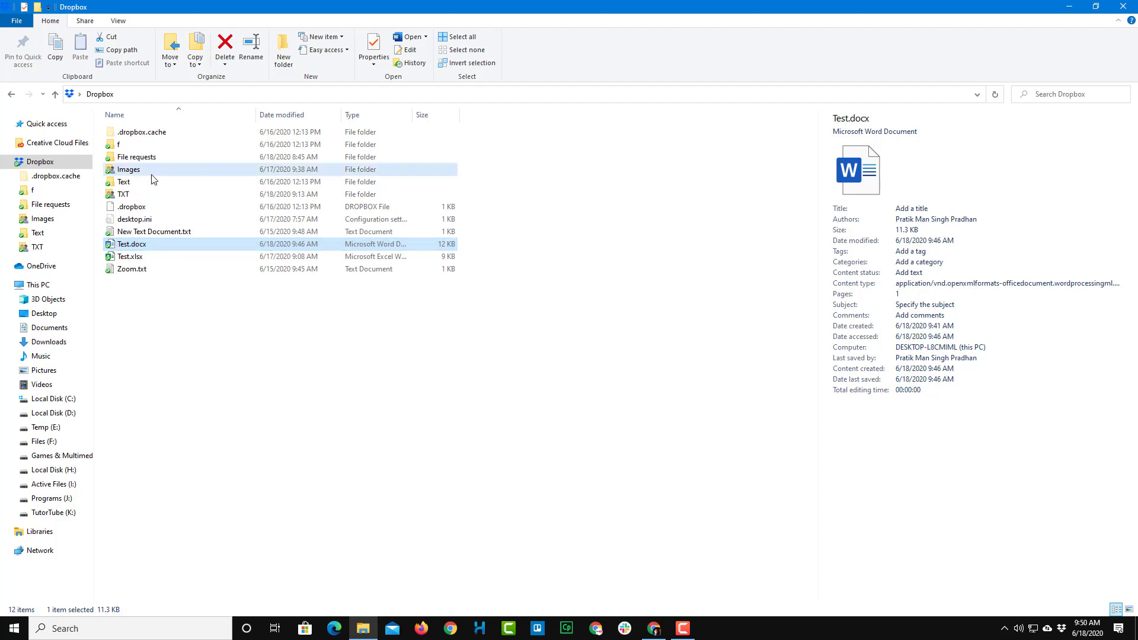
- In the Images folder, view Dropbox comments for 3.jpg
double_click(154, 173)
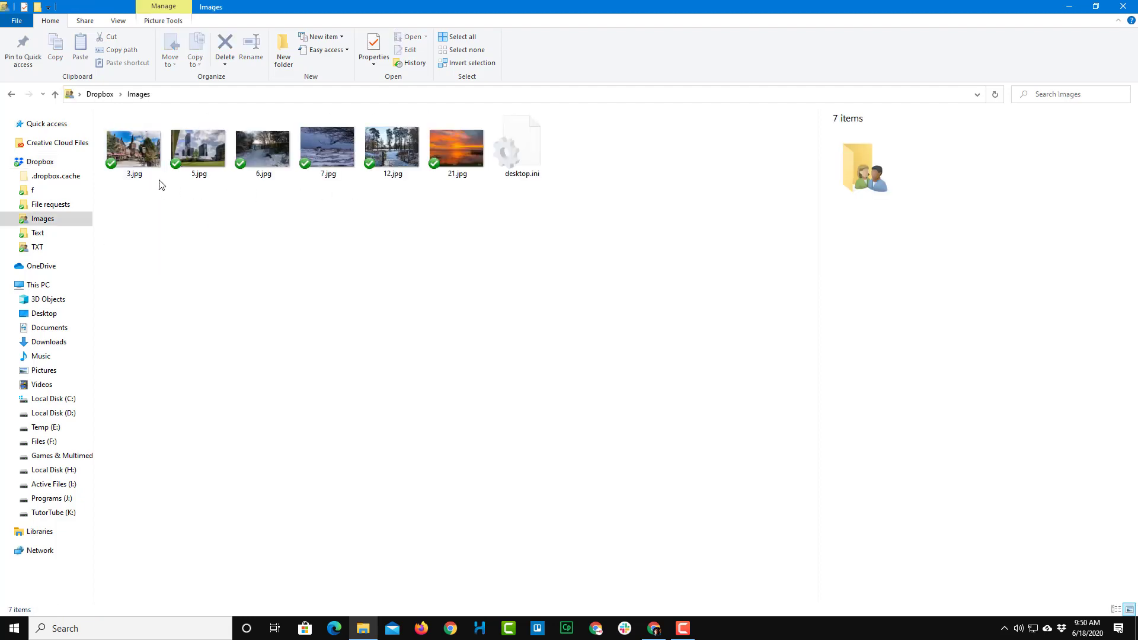
right_click(129, 154)
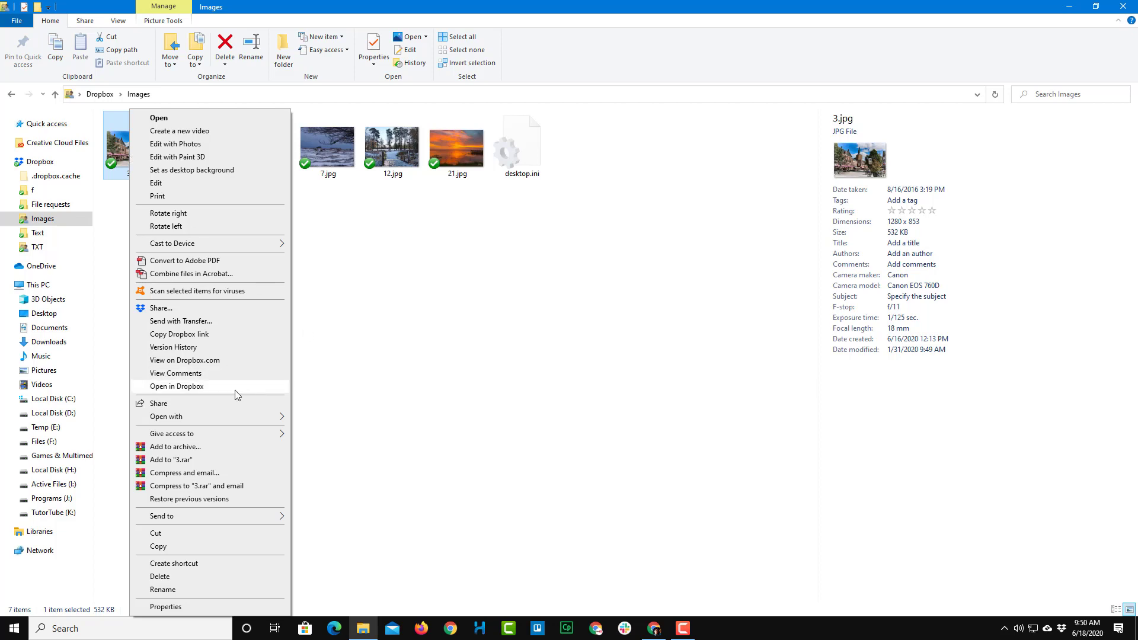
click(199, 375)
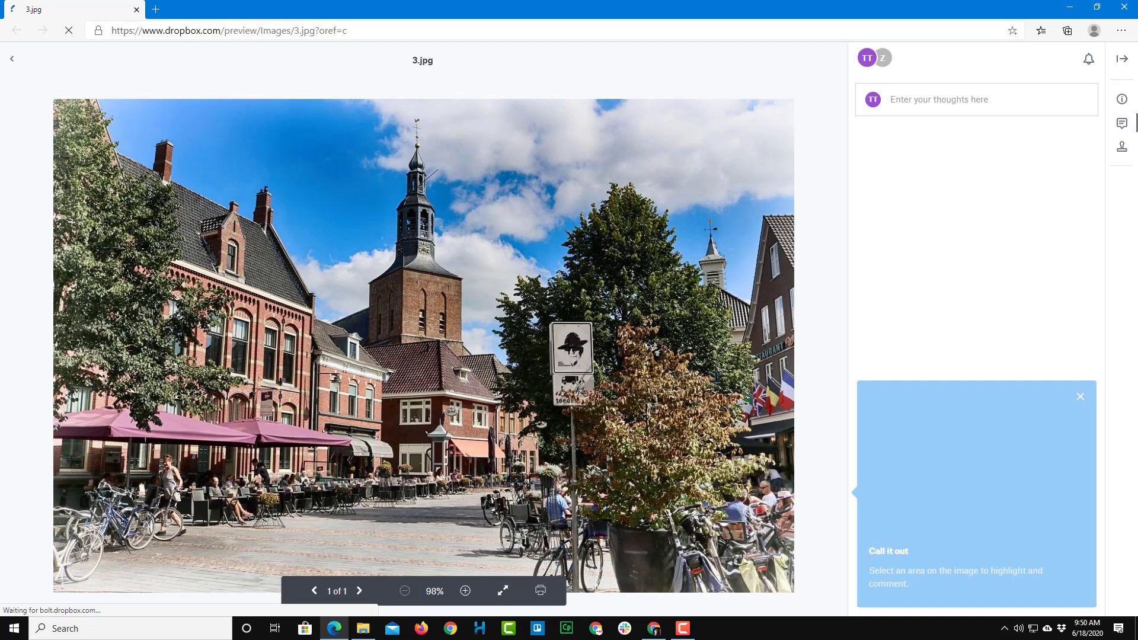
- Mark the street sign on 3.jpg and post 'Change the signboard' mentioning the second account
click(1081, 397)
mouse_move(541, 316)
mouse_down()
mouse_move(612, 439)
mouse_move(610, 416)
mouse_up()
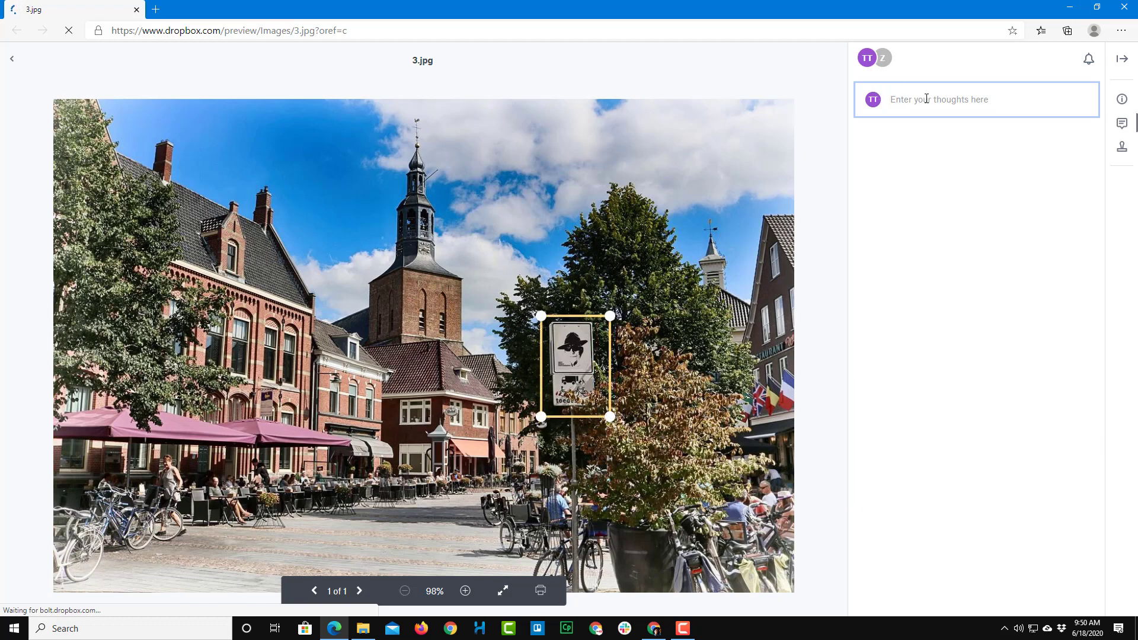
text(Change the sig)
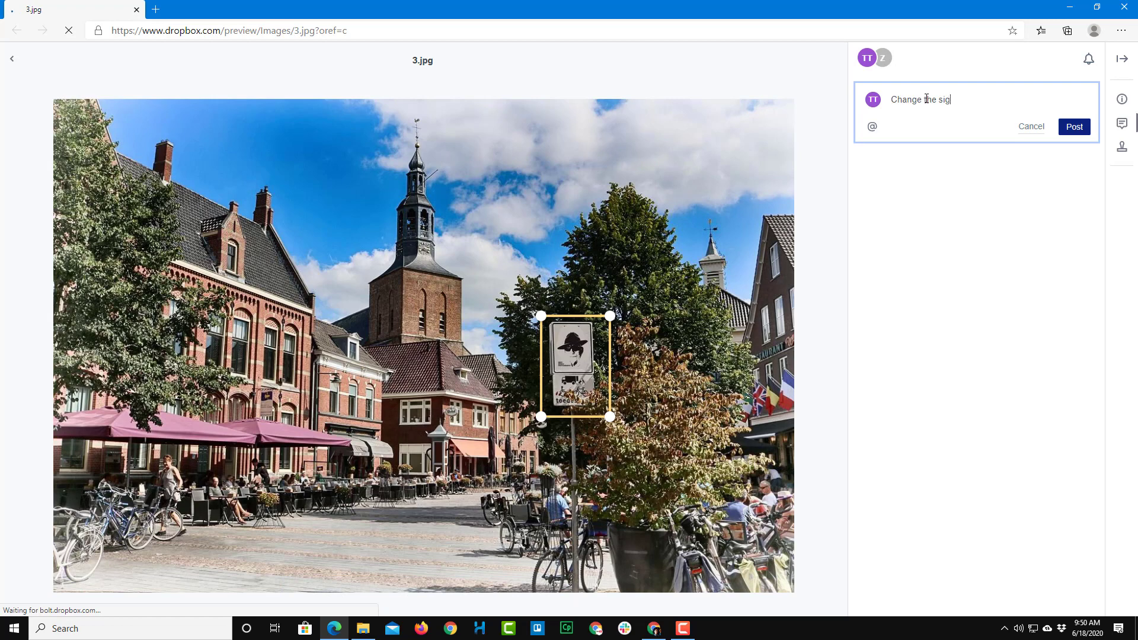
text(nboard)
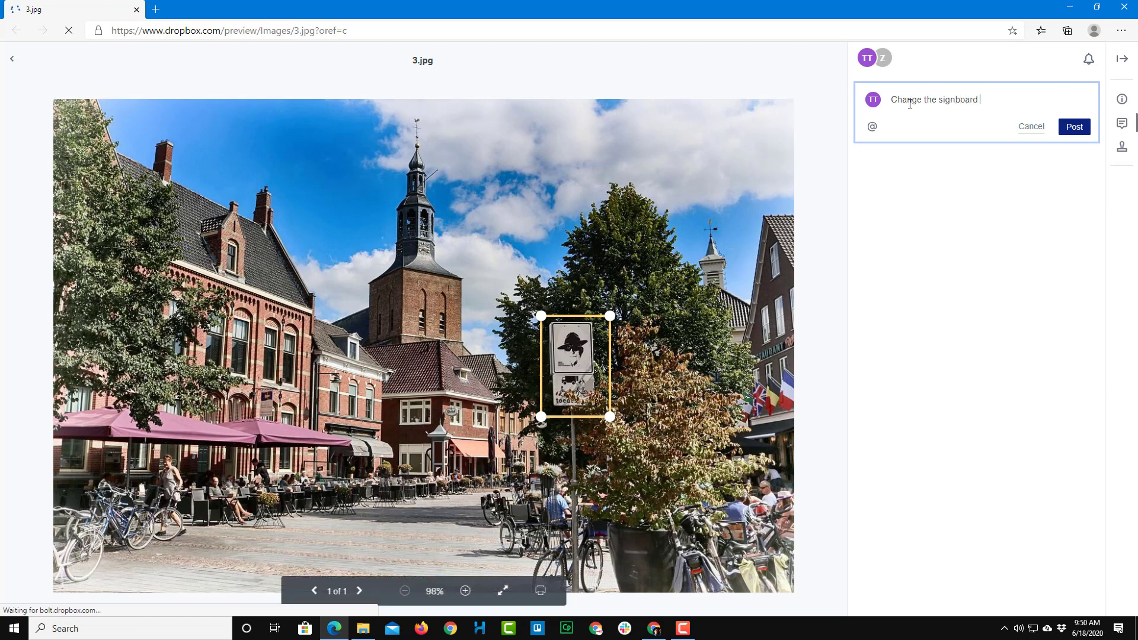
click(873, 127)
click(922, 143)
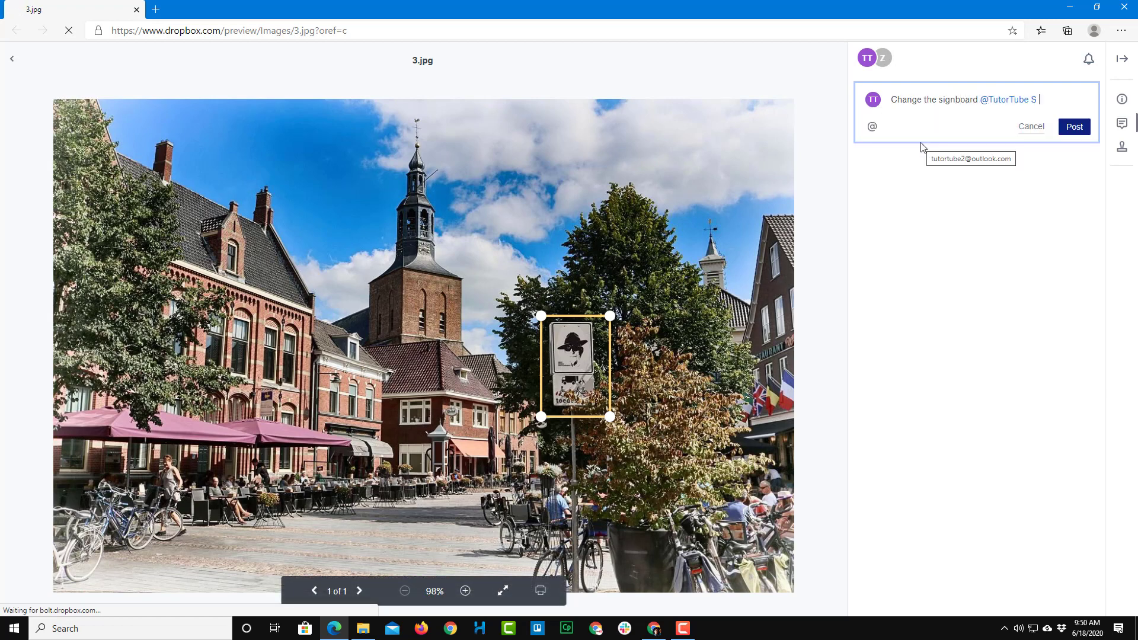
click(1077, 129)
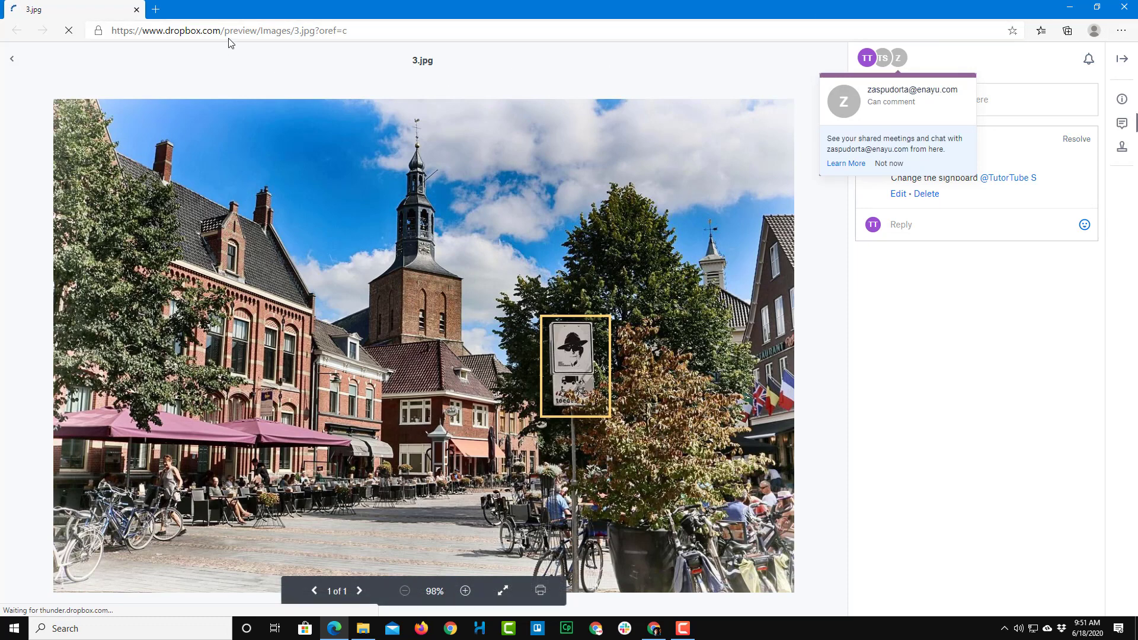
- Go to the Dropbox home page at dropbox.com/h
drag(227, 32, 740, 38)
text(h)
key(Return)
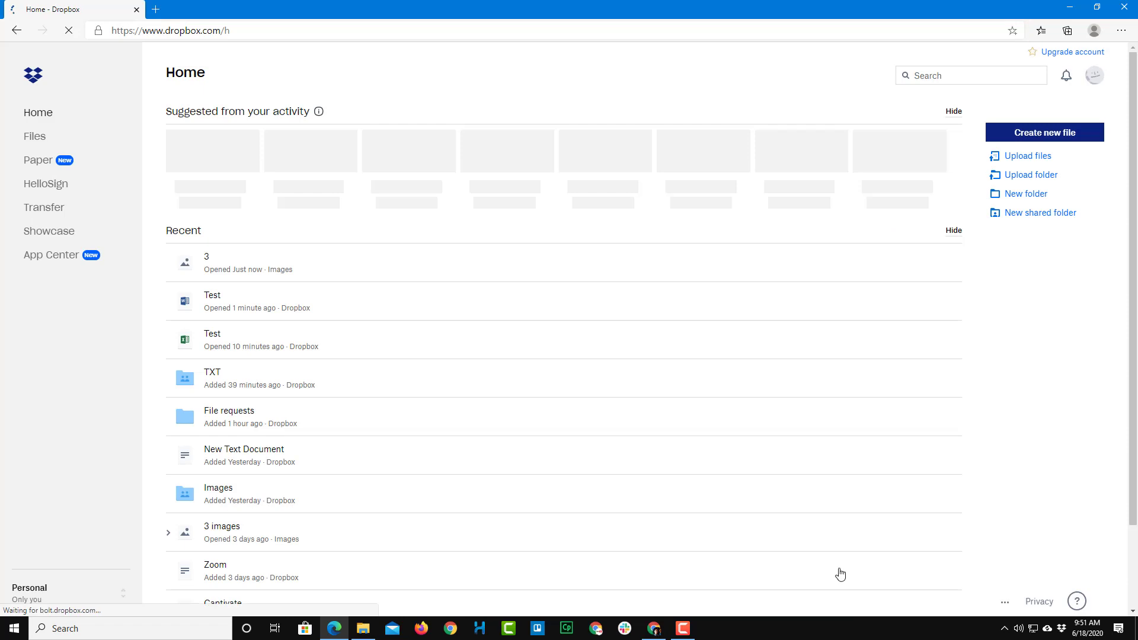
- Sign out of the first account and sign in as the second account
click(1093, 76)
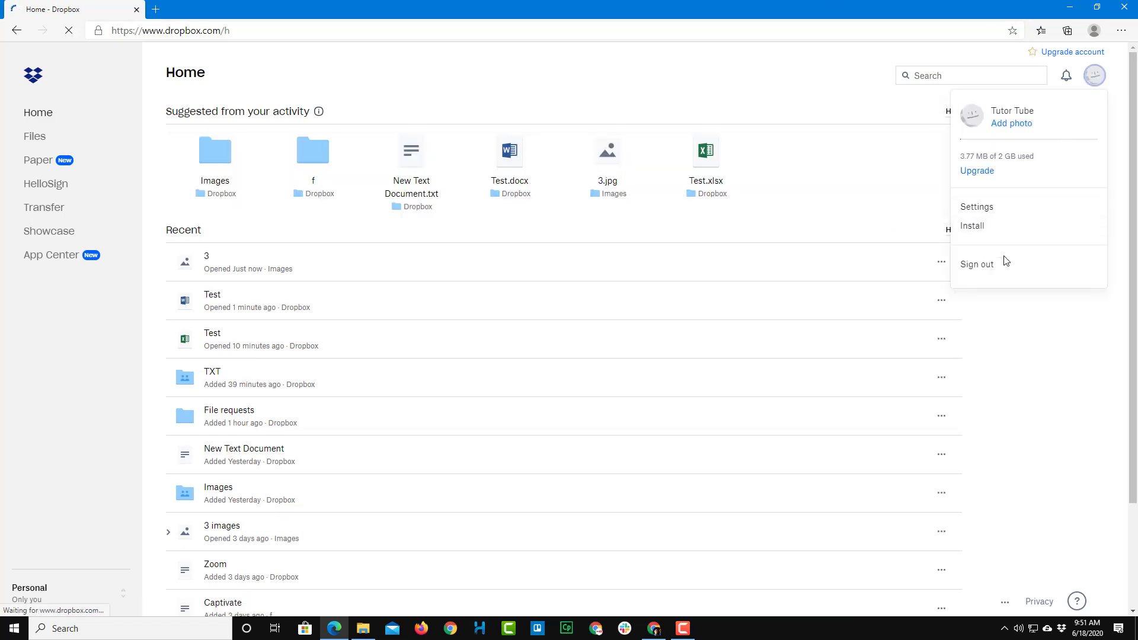
click(1001, 272)
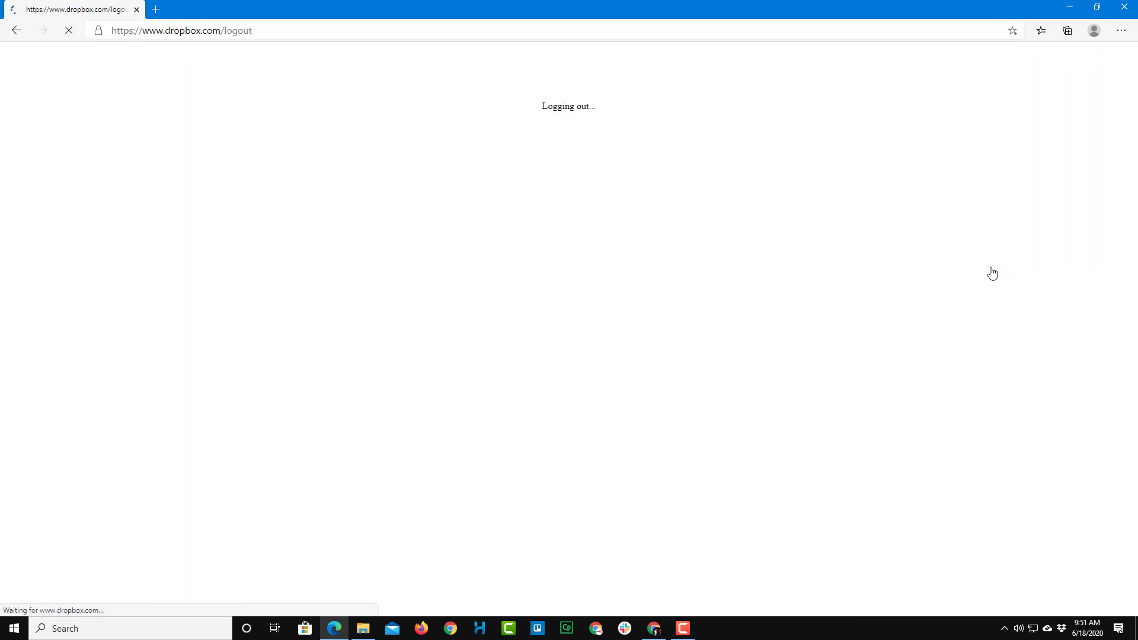
click(782, 380)
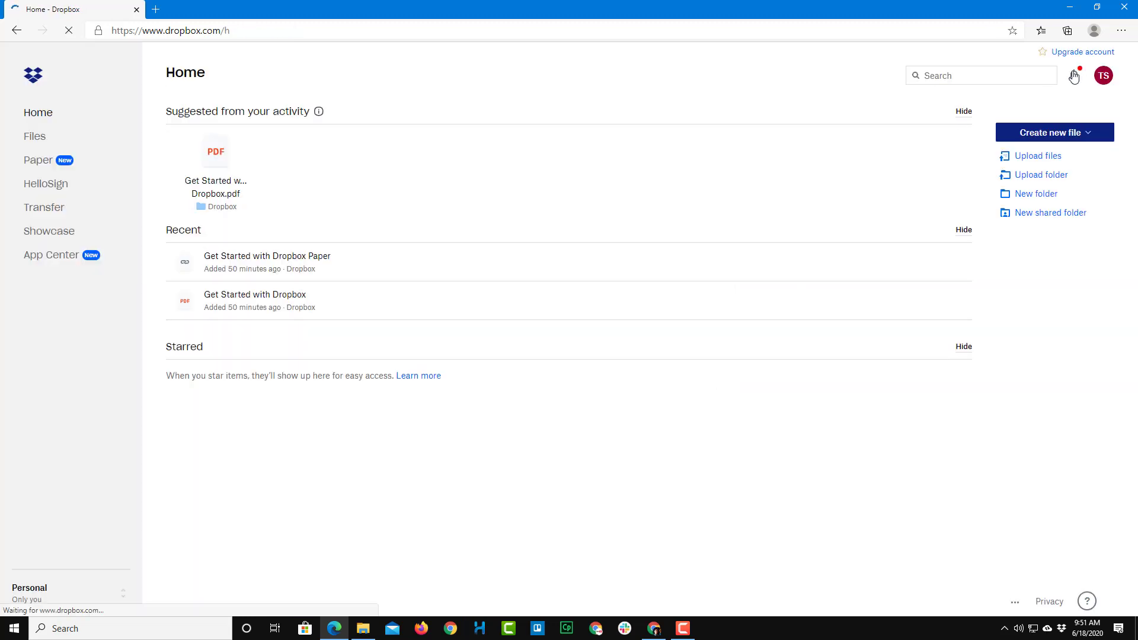
- Open 3.jpg from the notification about the new signboard comment
click(1074, 75)
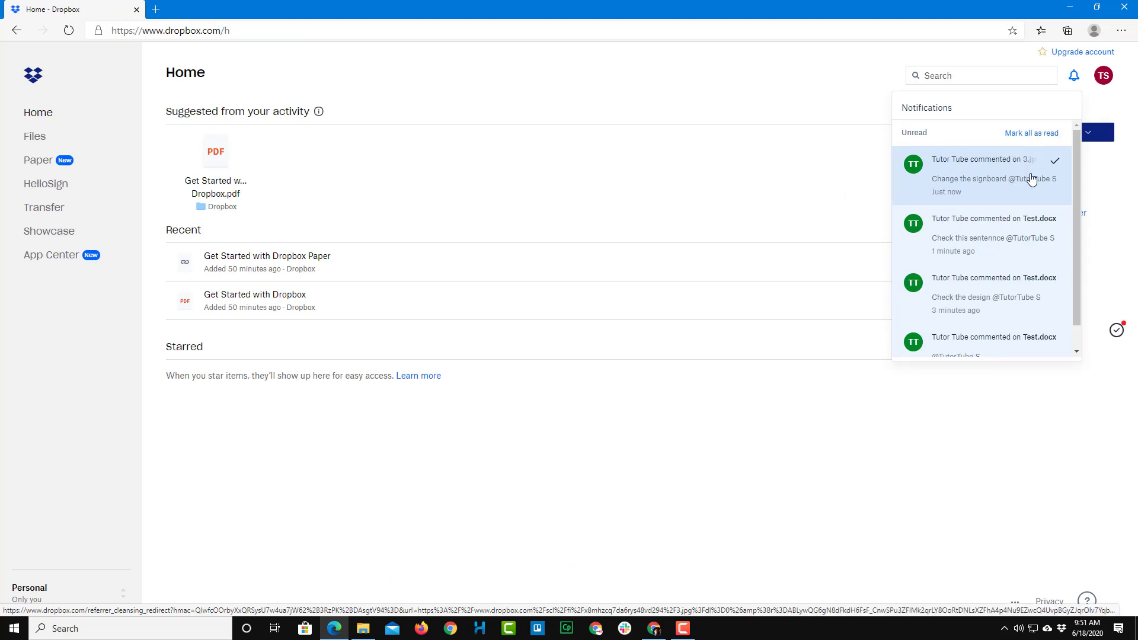
click(1006, 179)
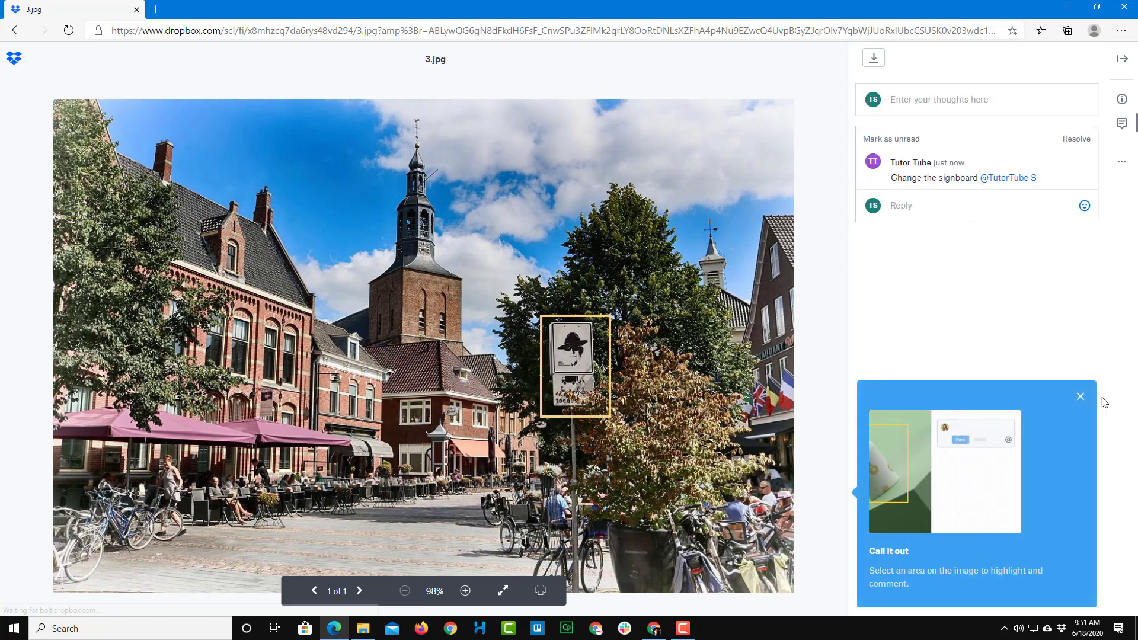
- Reply 'Consider it done' to the 'Change the signboard' comment on 3.jpg
click(1080, 397)
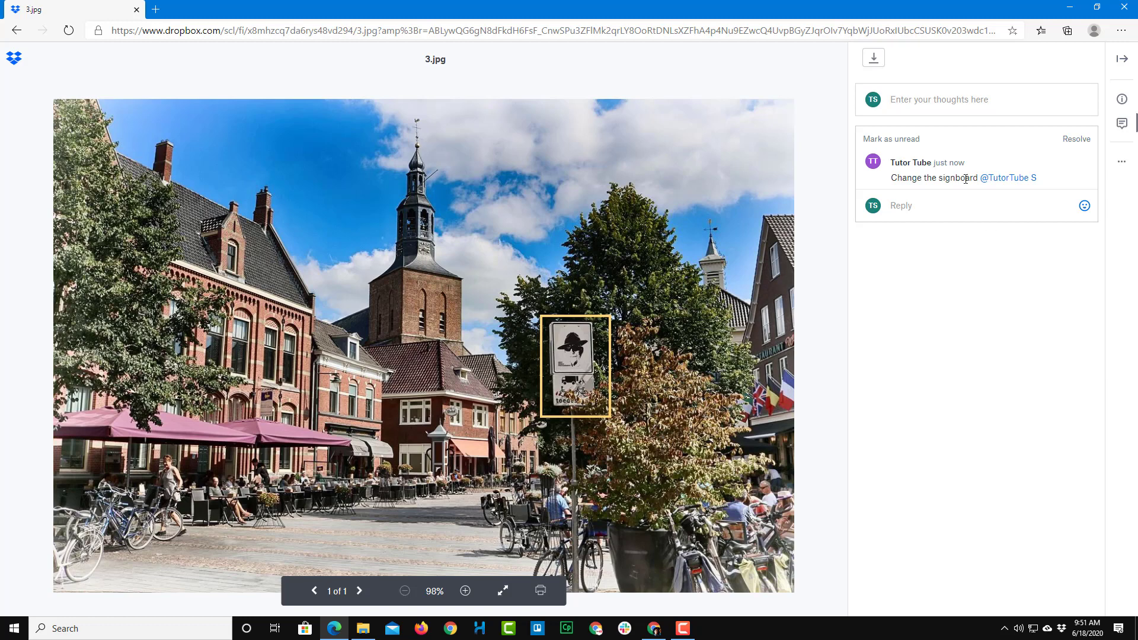
click(1005, 201)
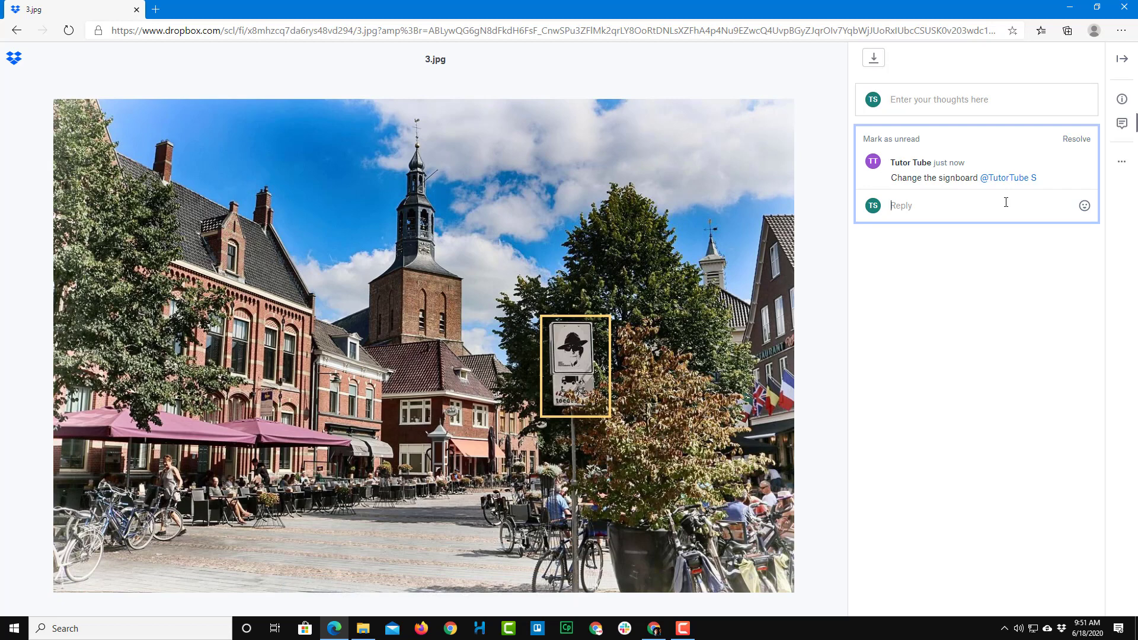
text(Cons)
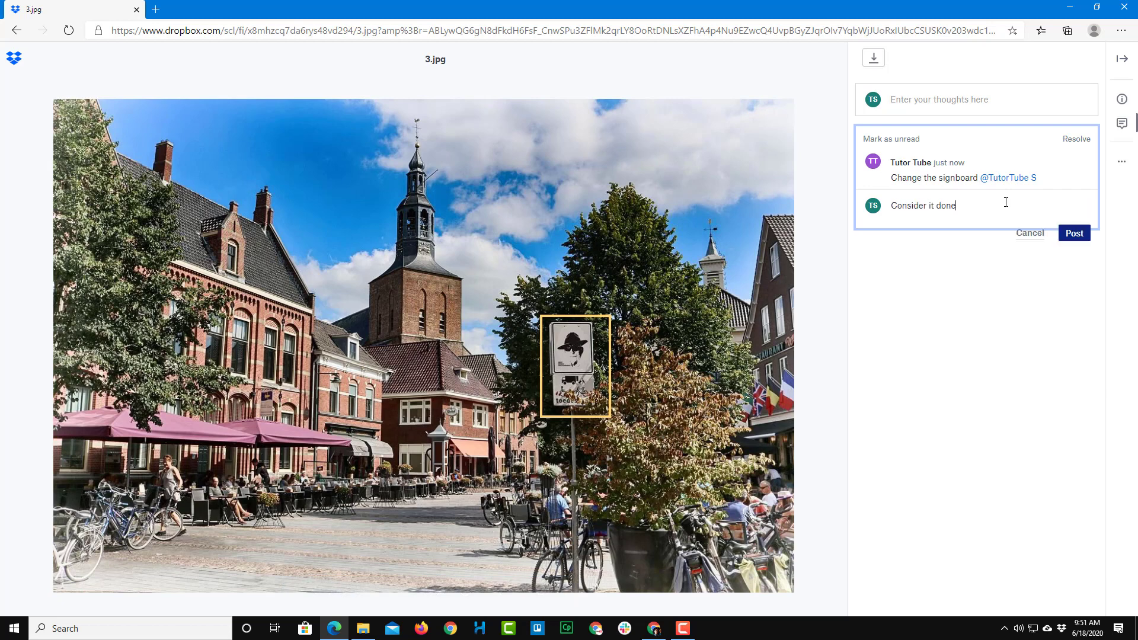
text(ider it done)
click(1074, 233)
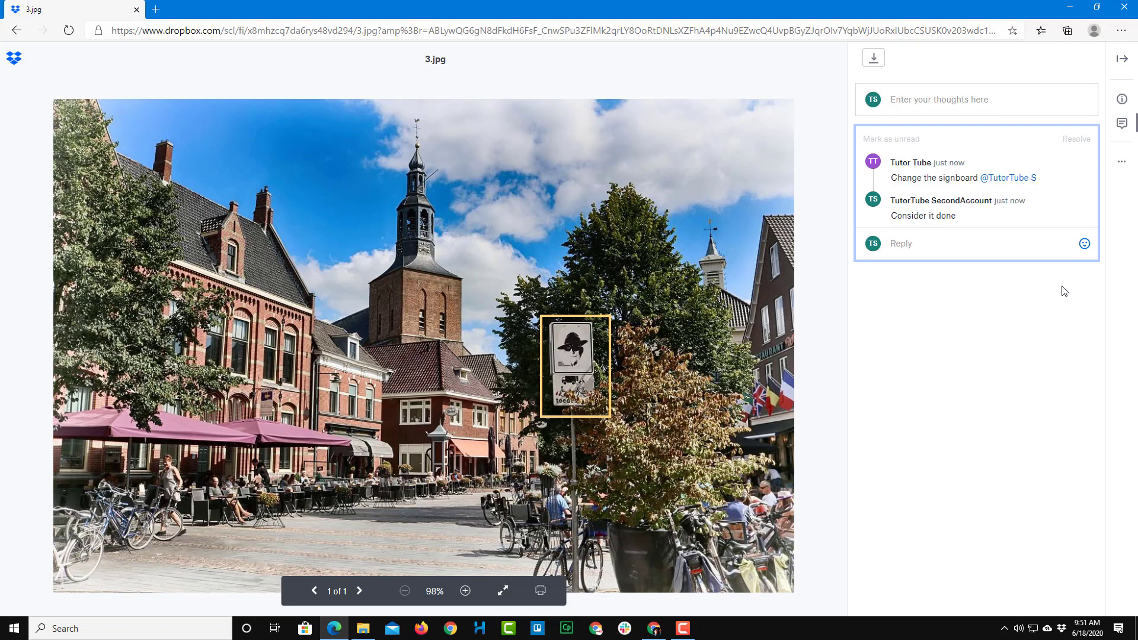